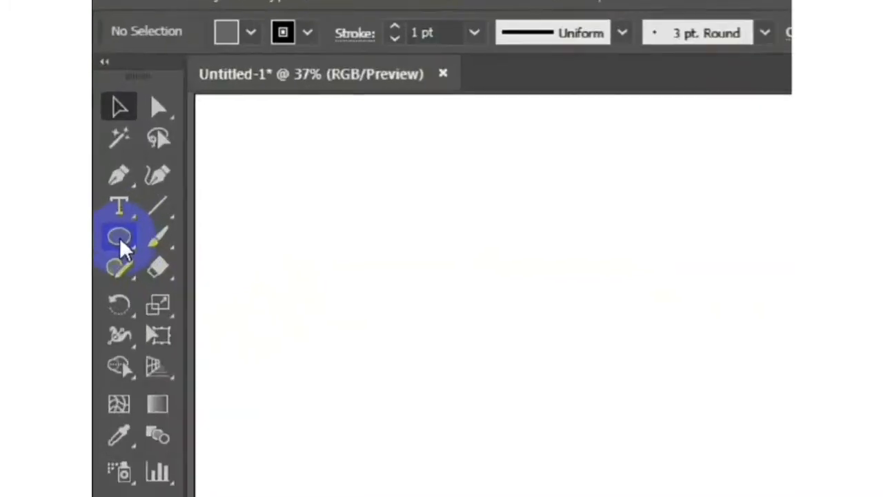
Draw a large circle in the upper left of the artboard with the Ellipse tool, giving it no fill and a black stroke.
left_click(107, 158)
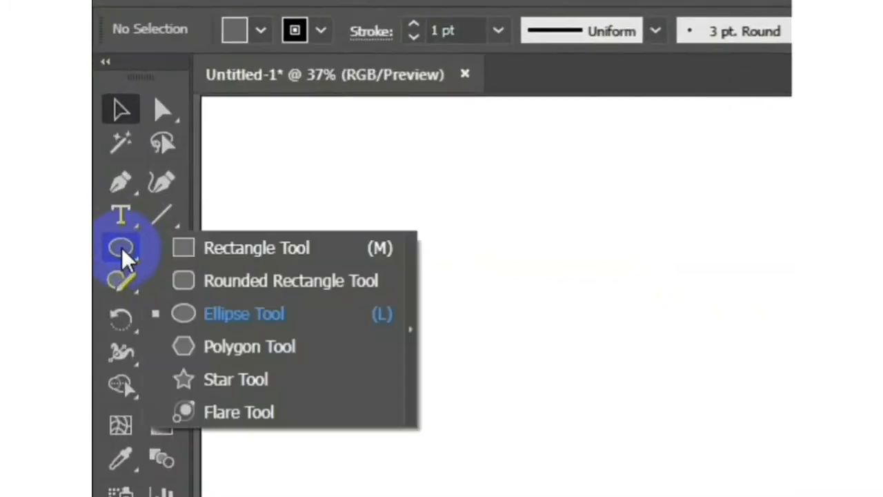
left_click(282, 318)
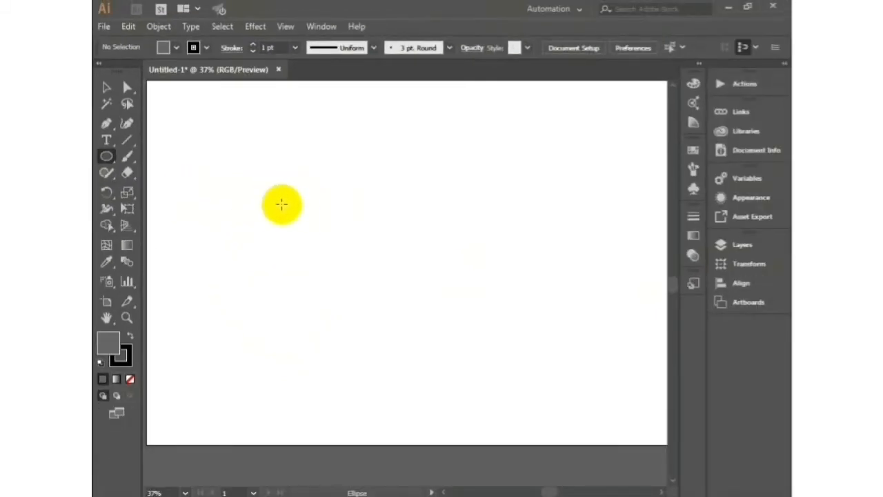
left_click_drag(280, 204, 301, 299)
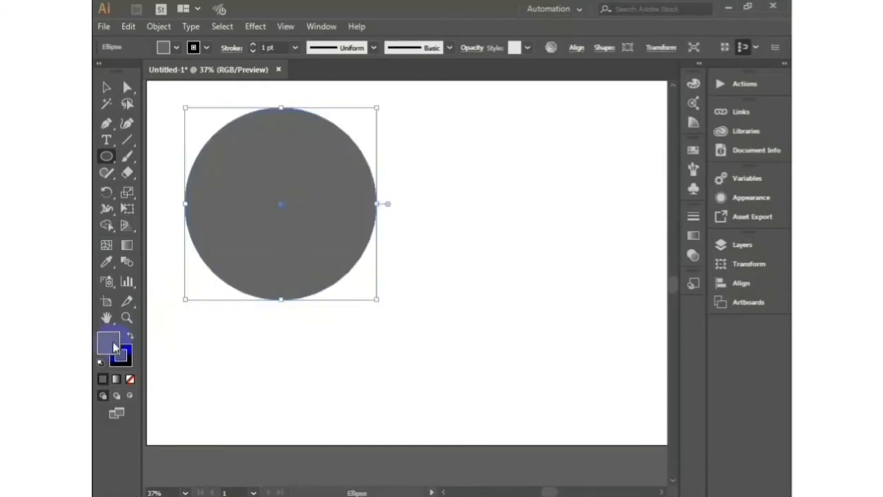
left_click(177, 47)
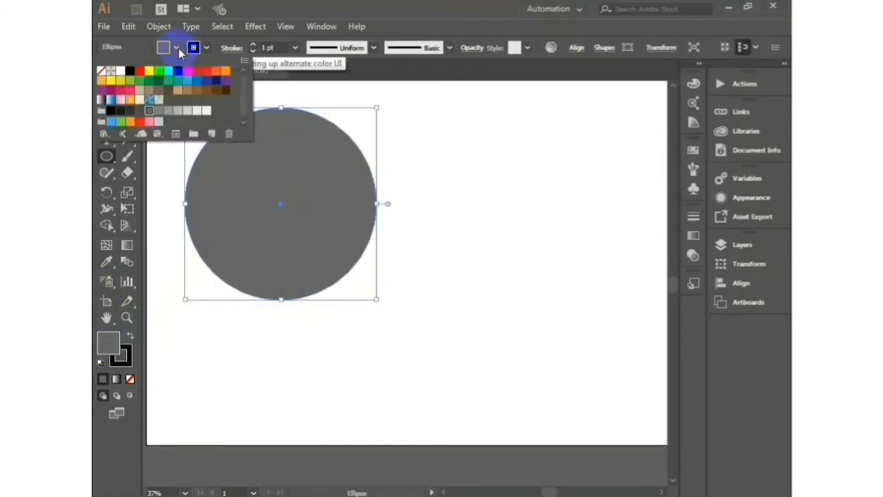
left_click(101, 72)
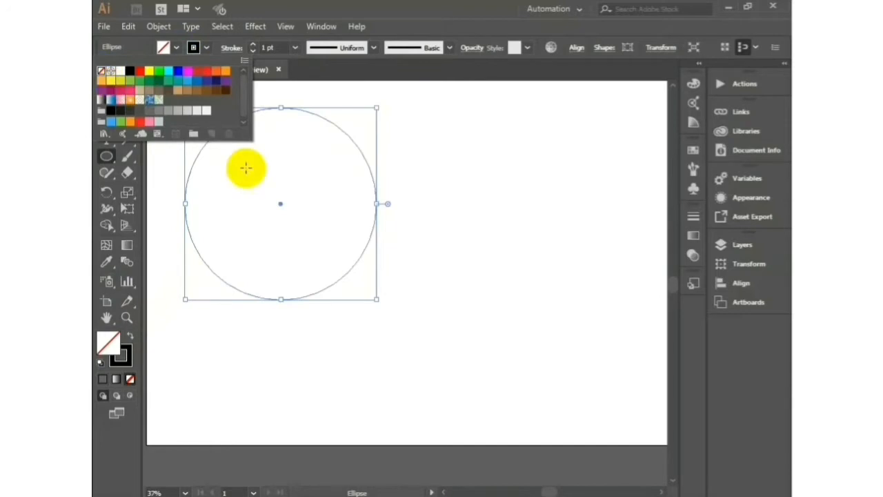
left_click(121, 356)
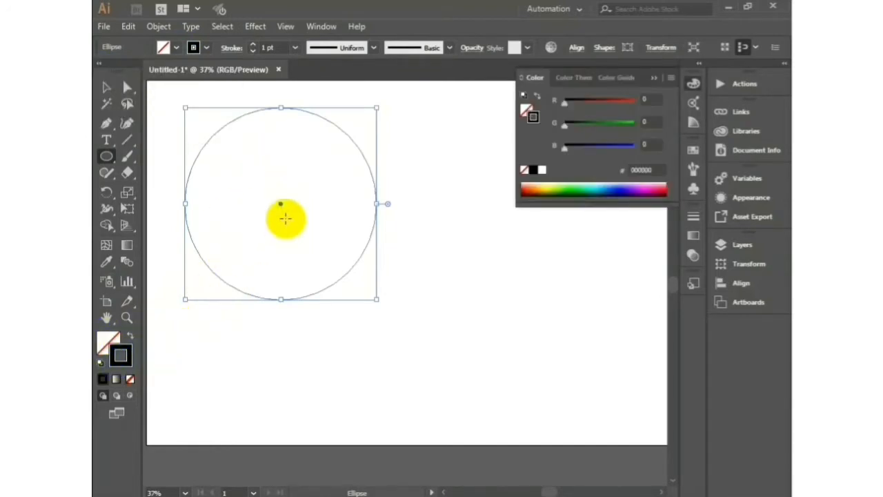
Move the circle down the artboard and duplicate it horizontally to the right so the two circles overlap.
left_click(107, 87)
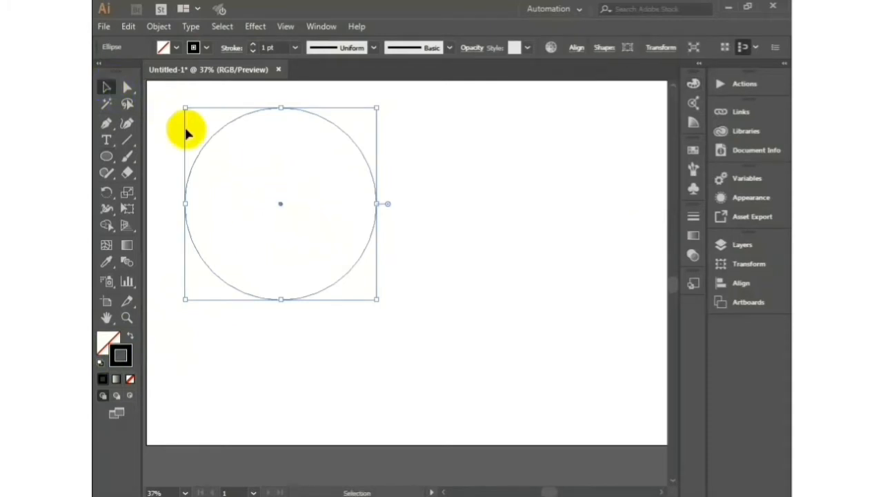
left_click(161, 122)
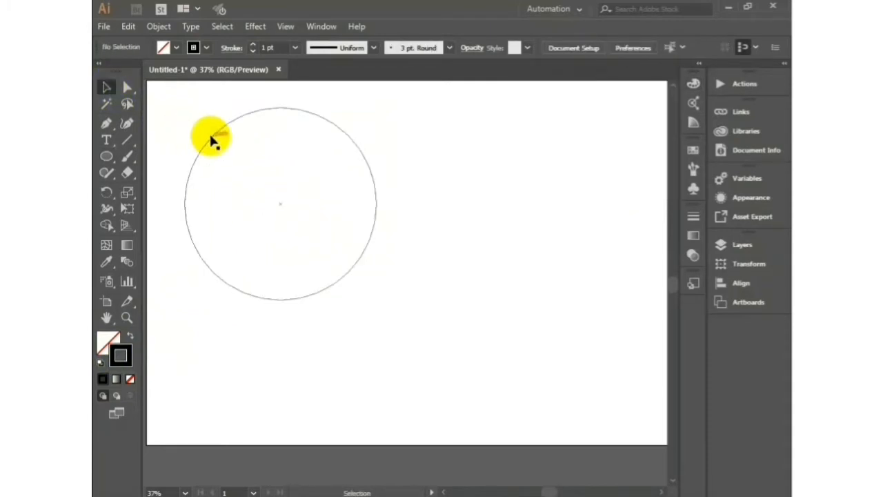
left_click_drag(211, 138, 219, 196)
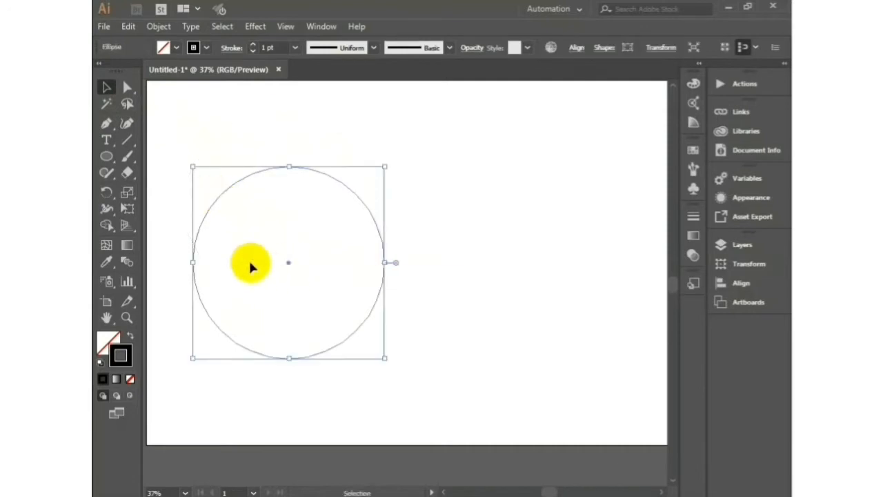
left_click(269, 157)
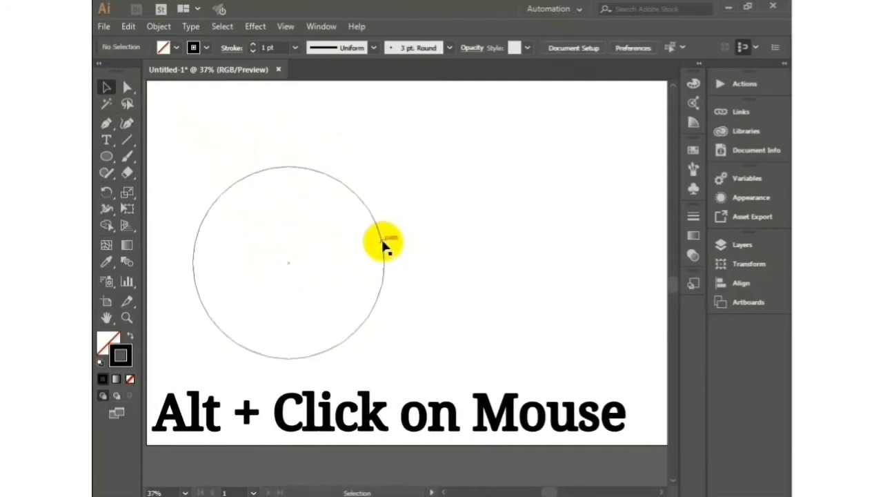
left_click_drag(383, 241, 495, 245)
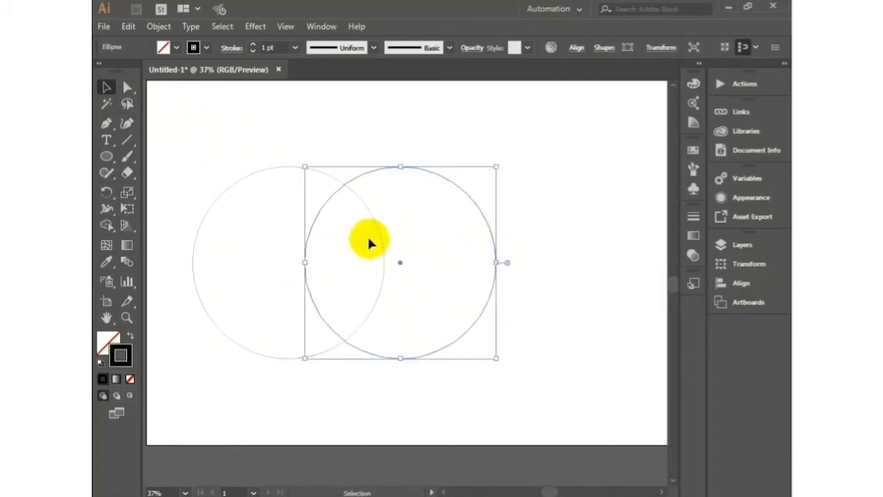
left_click(374, 145)
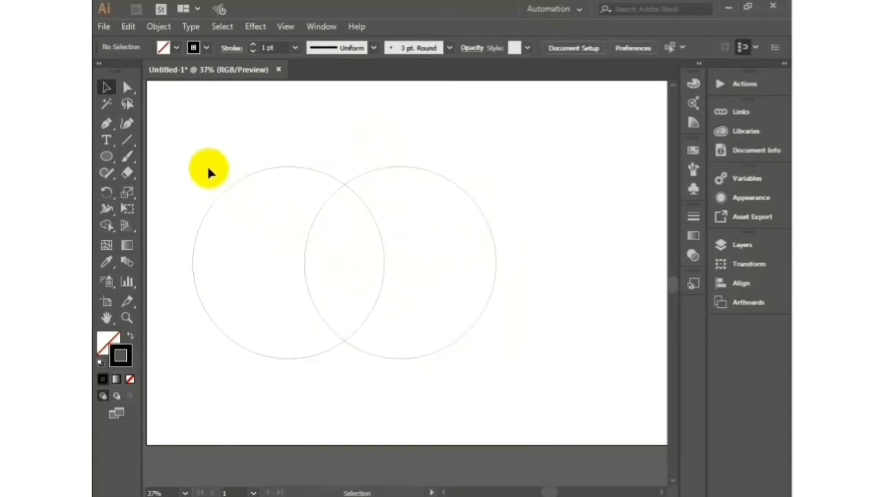
Select both overlapping circles, check the alignment options, and merge the circles into one shape with Pathfinder Unite.
left_click_drag(207, 159, 504, 341)
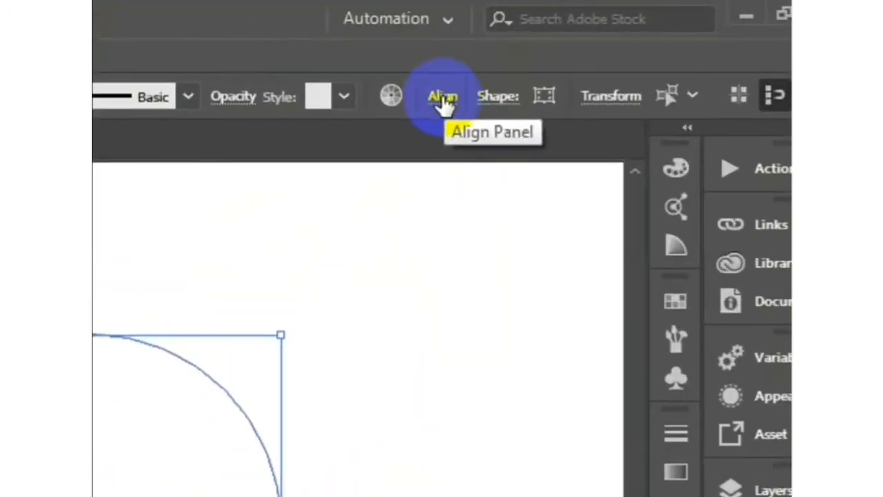
left_click(576, 47)
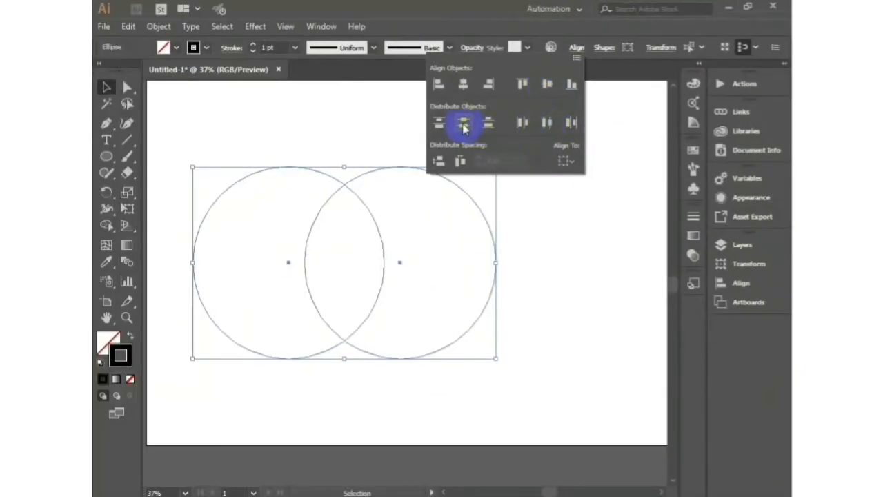
left_click(597, 100)
left_click(321, 27)
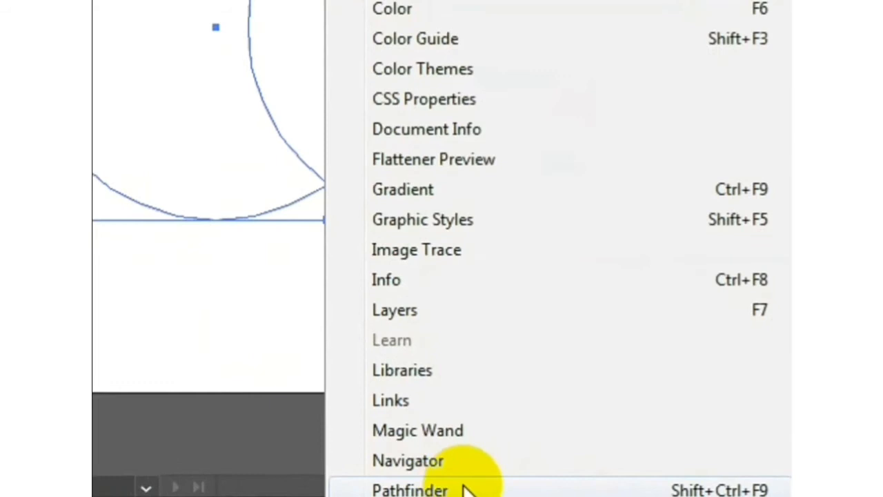
left_click(465, 489)
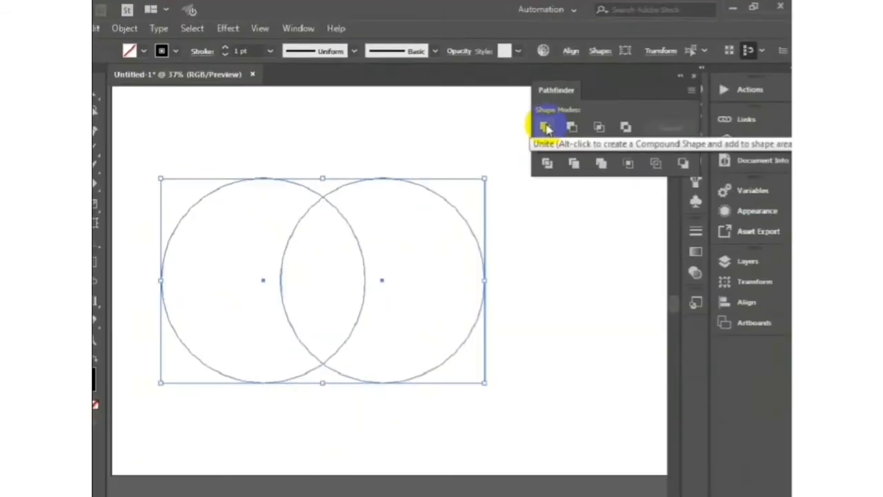
left_click(442, 236)
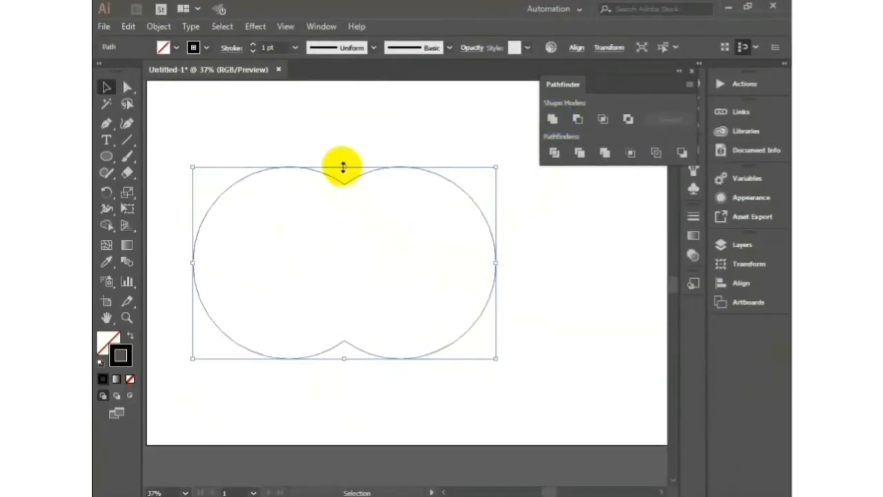
Resize the merged shape to be taller and narrower, and move it lower on the artboard.
left_click_drag(344, 166, 348, 137)
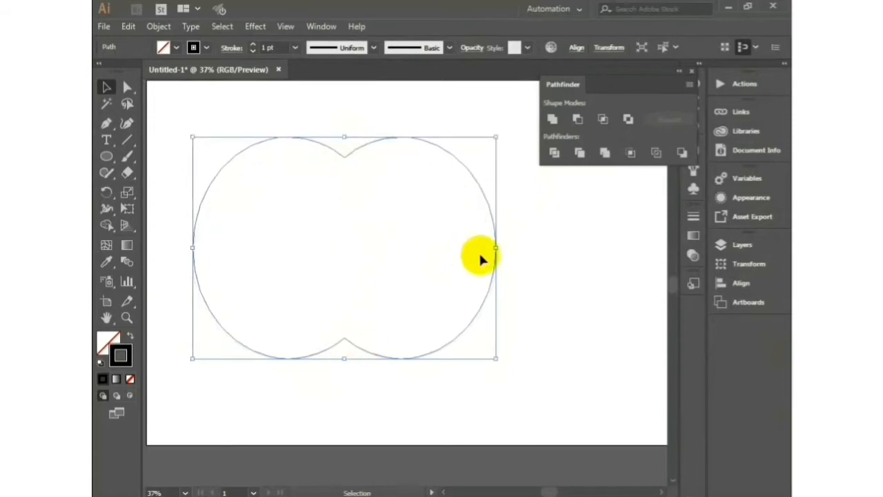
left_click_drag(496, 247, 466, 249)
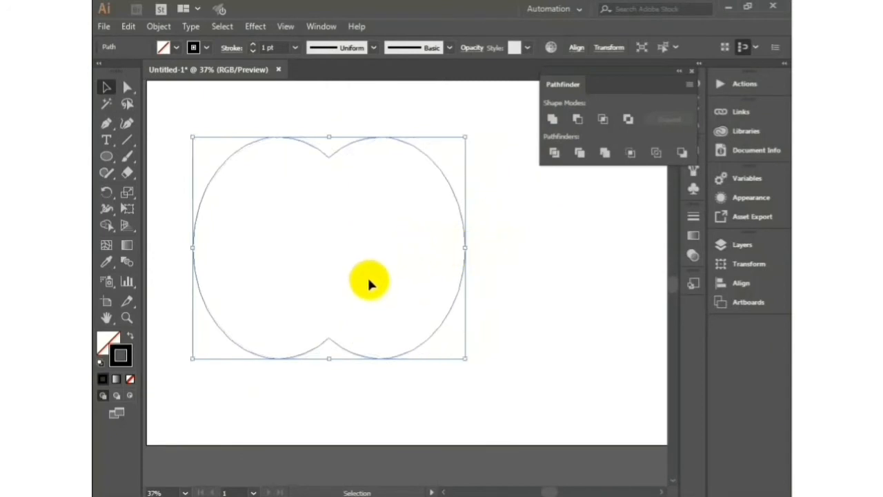
left_click(257, 116)
left_click_drag(434, 338, 425, 375)
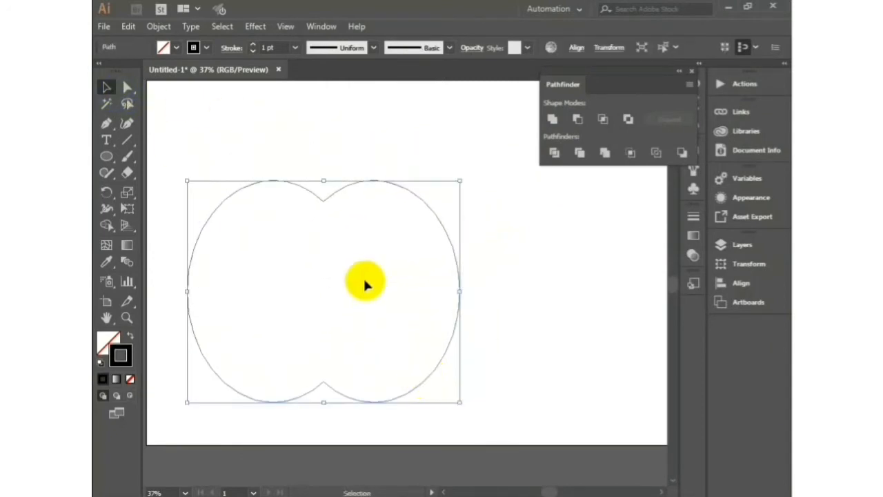
left_click(372, 283)
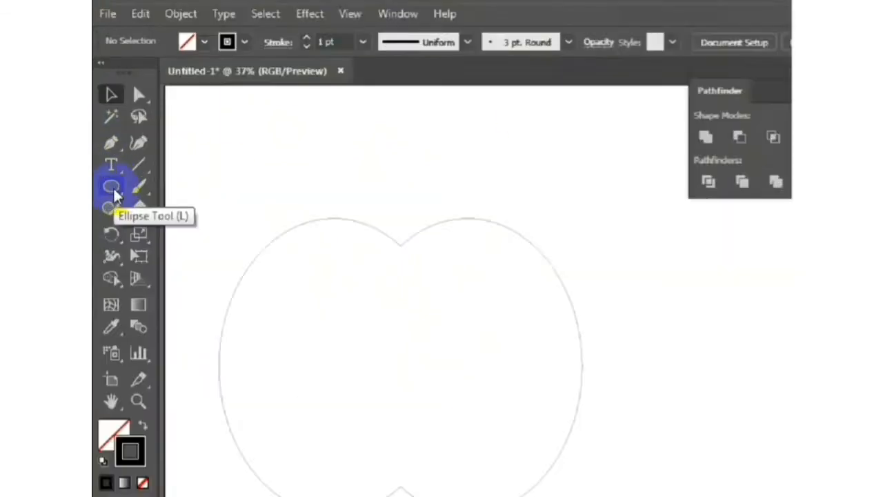
Draw a smaller circle at the upper right of the merged shape and move the Pathfinder options clear of it.
left_click(107, 156)
left_click_drag(128, 256, 253, 315)
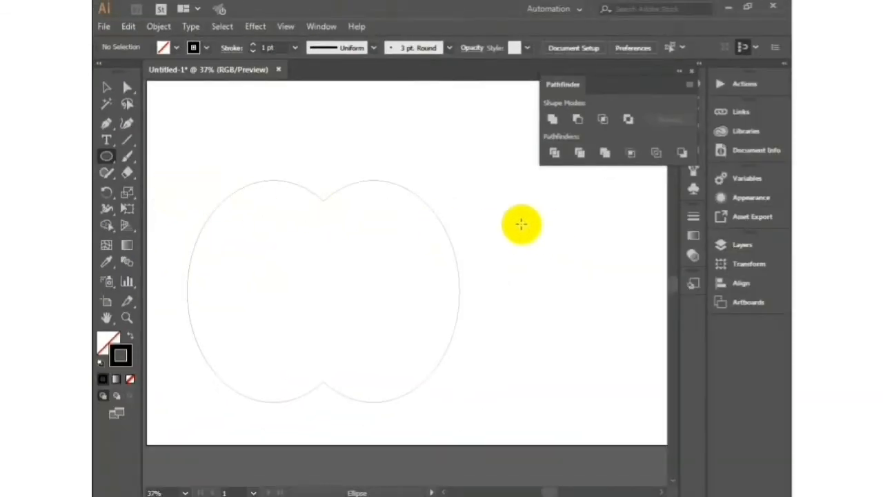
left_click_drag(520, 223, 538, 300)
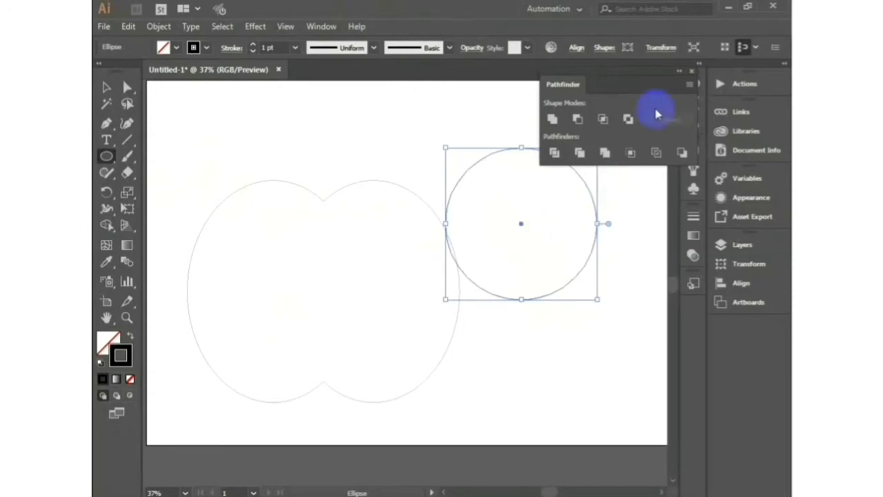
left_click_drag(664, 74, 737, 14)
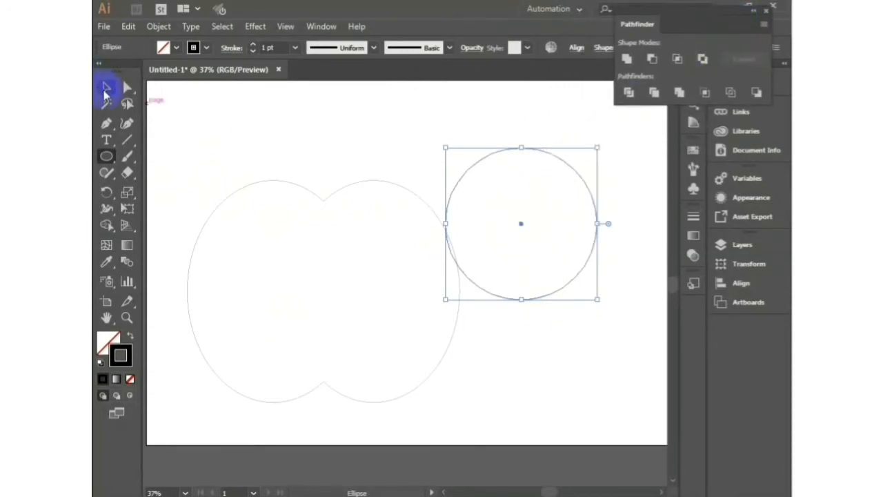
Move the small circle down and left so it overlaps the merged shape's right edge at mid-height.
left_click(105, 90)
left_click(425, 198)
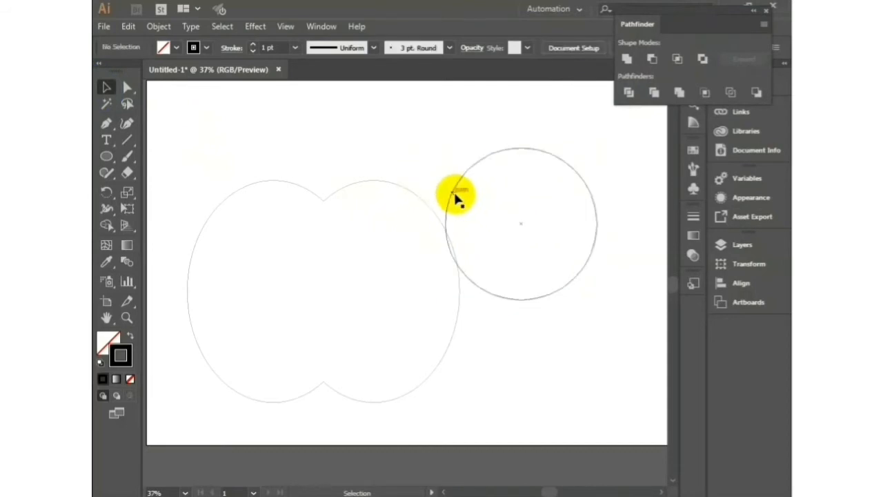
left_click_drag(452, 195, 404, 262)
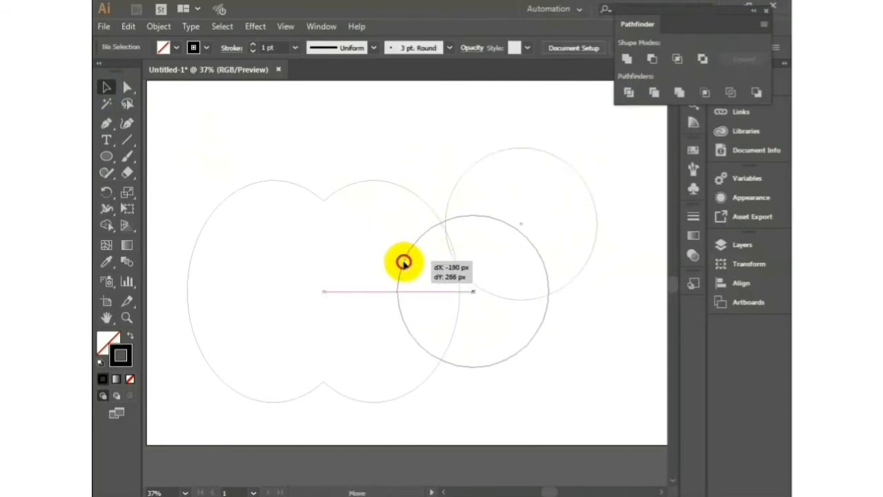
left_click_drag(403, 262, 410, 259)
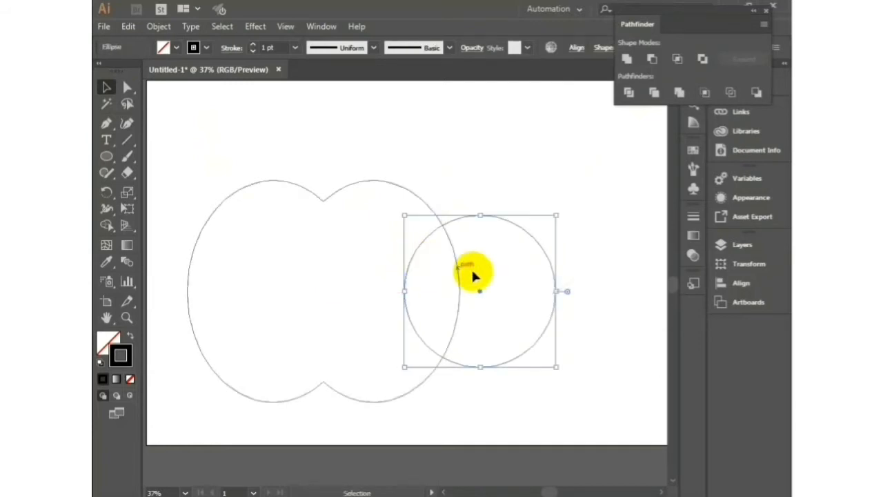
left_click(586, 251)
Select the merged shape and small circle, align their vertical centers, and apply horizontal center distribution.
left_click_drag(217, 167, 561, 365)
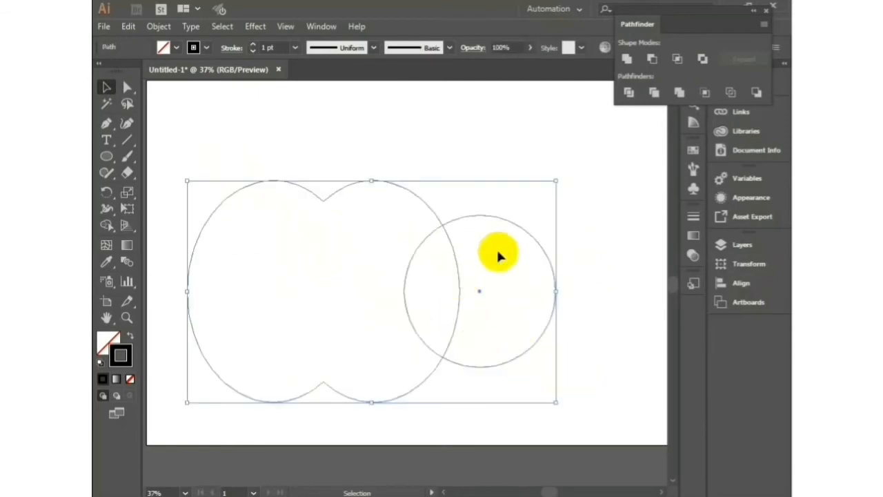
left_click_drag(649, 23, 593, 398)
left_click(632, 49)
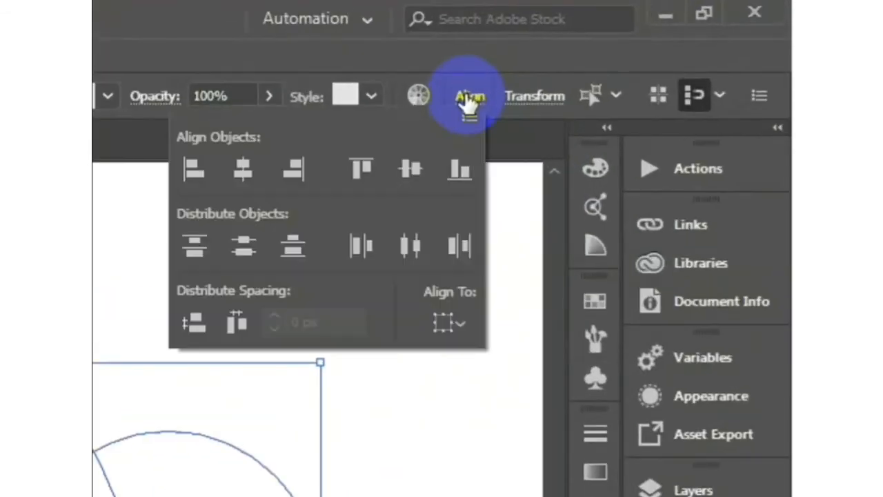
left_click(412, 174)
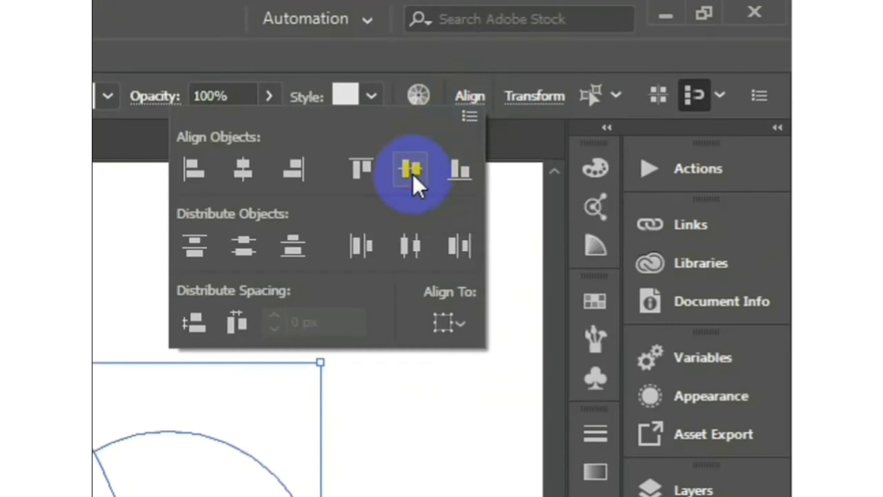
left_click(407, 253)
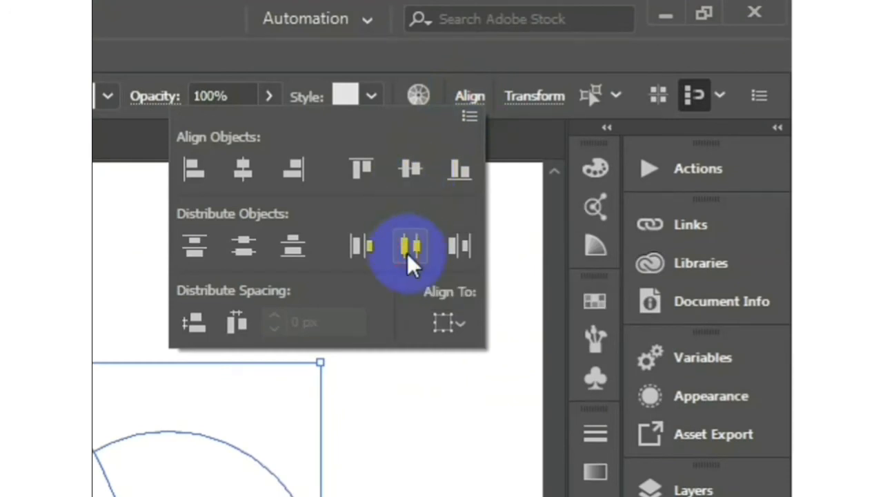
left_click(269, 255)
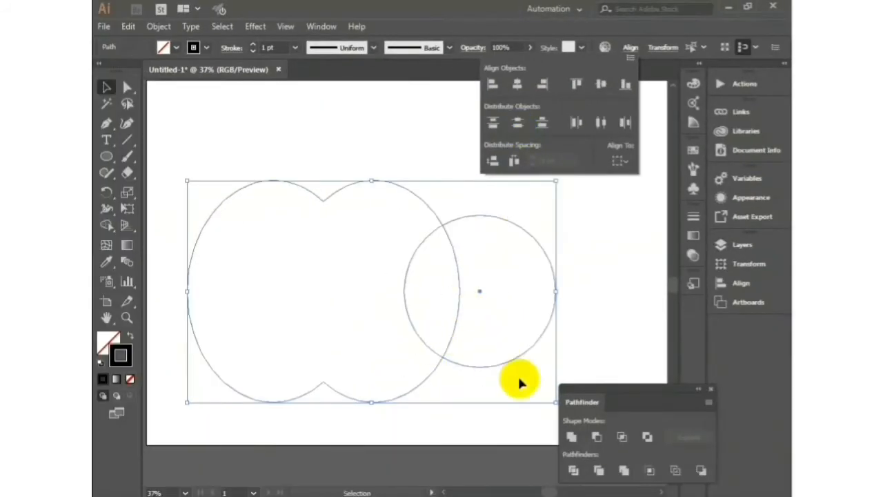
Divide the merged shape and small circle with Pathfinder, and ungroup the resulting pieces.
left_click_drag(225, 162, 581, 341)
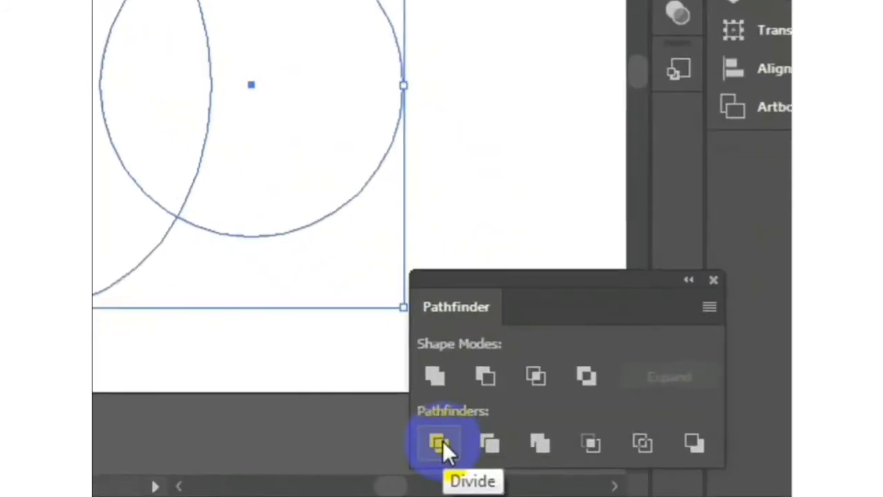
left_click(573, 470)
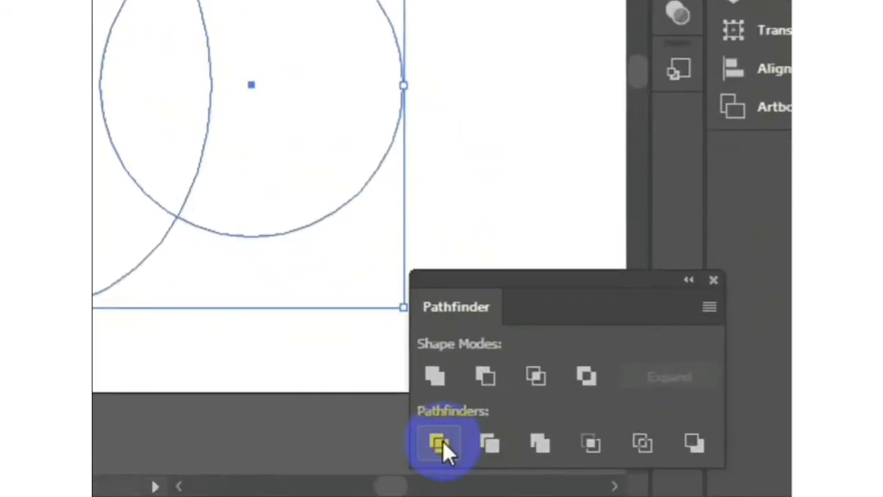
right_click(313, 125)
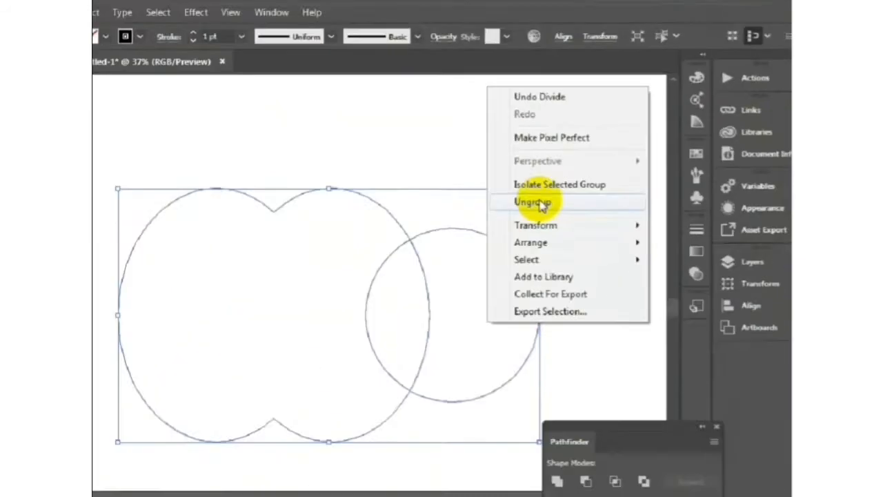
left_click(440, 259)
Delete the small circle's outer and overlapping pieces, leaving a bite cut from the apple's right side.
left_click(583, 236)
left_click(543, 252)
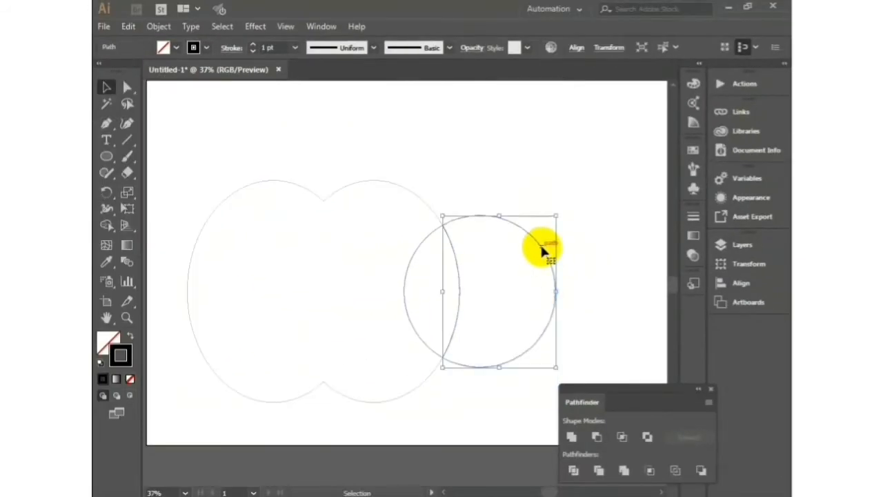
key("Delete")
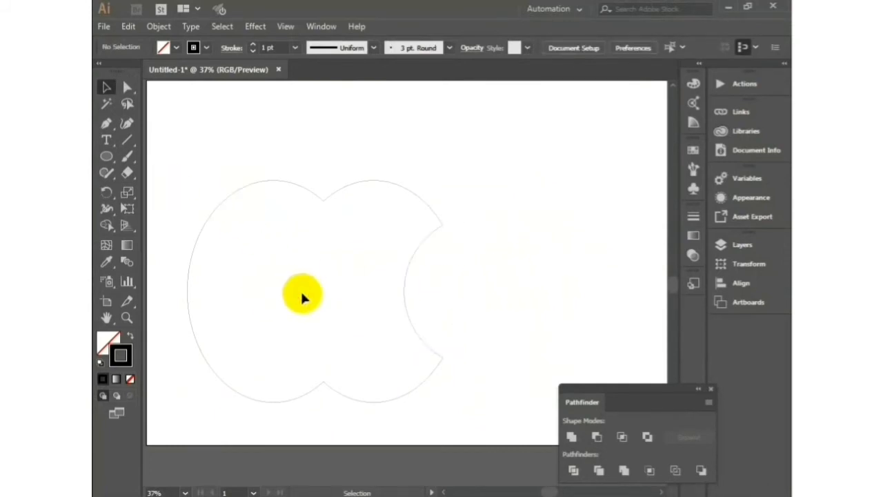
left_click(219, 200)
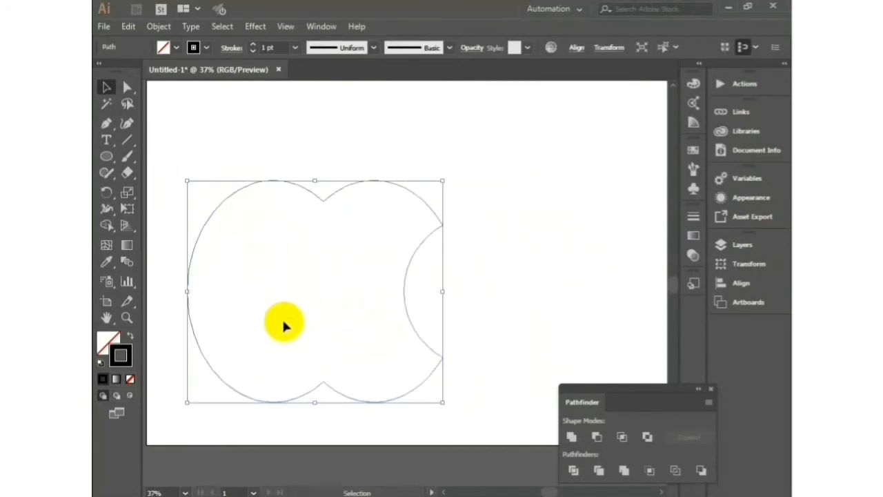
Draw a circle at the apple's upper right and duplicate it horizontally to the right so the two circles overlap.
left_click(106, 158)
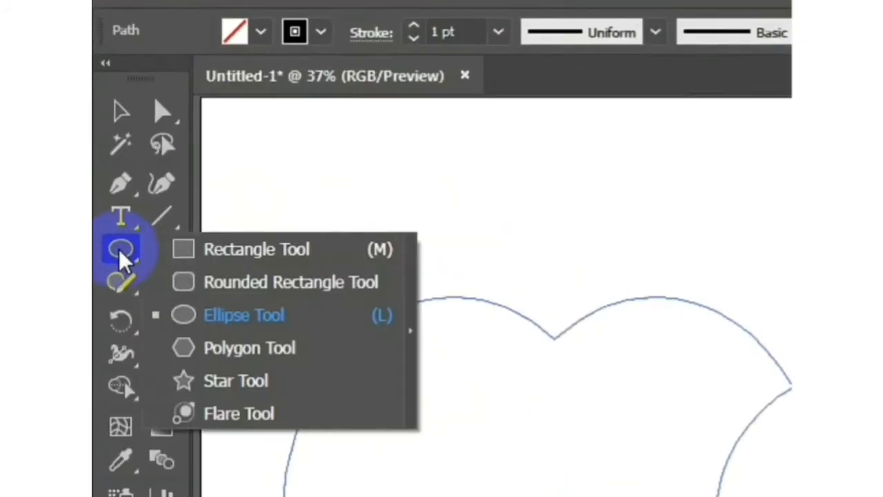
left_click(178, 190)
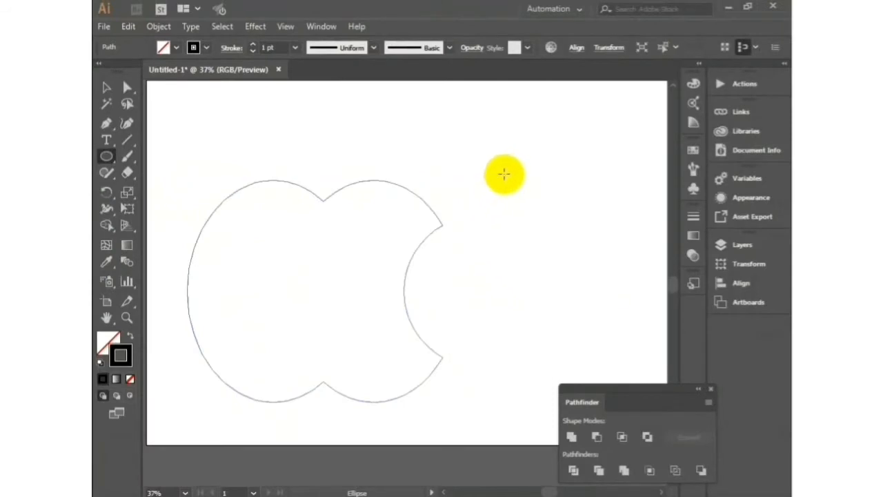
left_click_drag(512, 139, 528, 254)
left_click(105, 87)
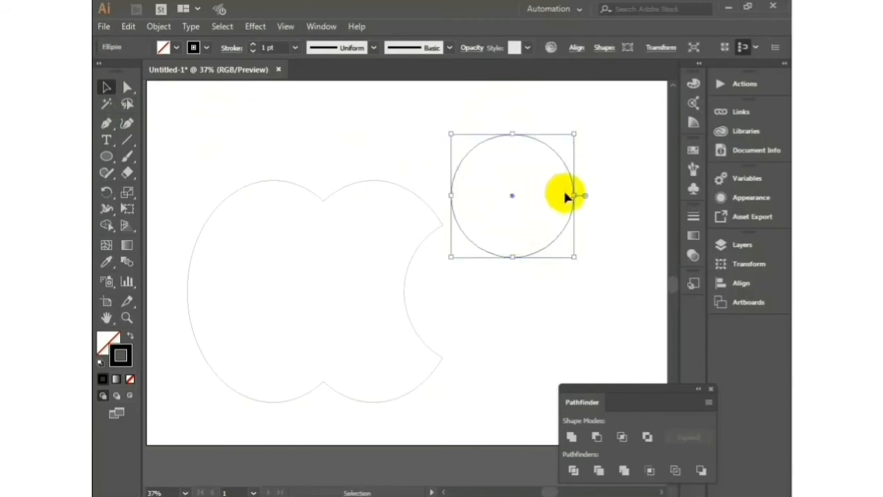
left_click(568, 193)
left_click_drag(575, 194, 644, 193)
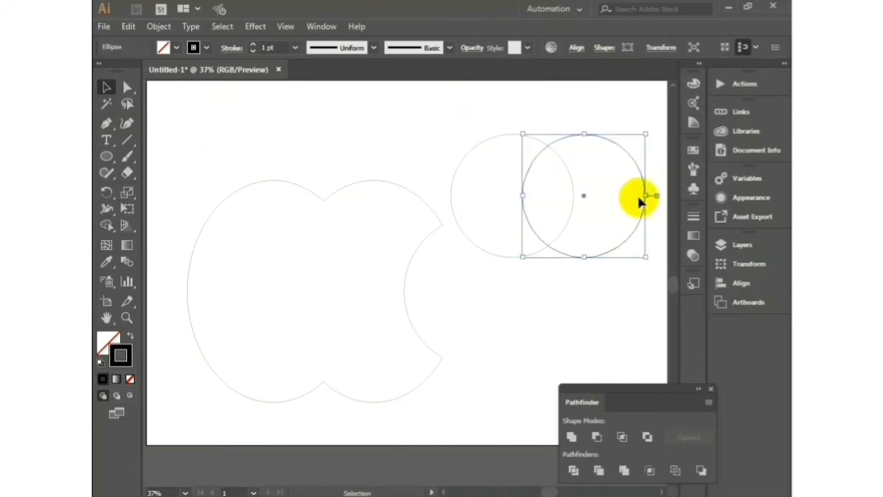
Select both overlapping circles, align their vertical centers, and apply vertical center distribution.
left_click(577, 47)
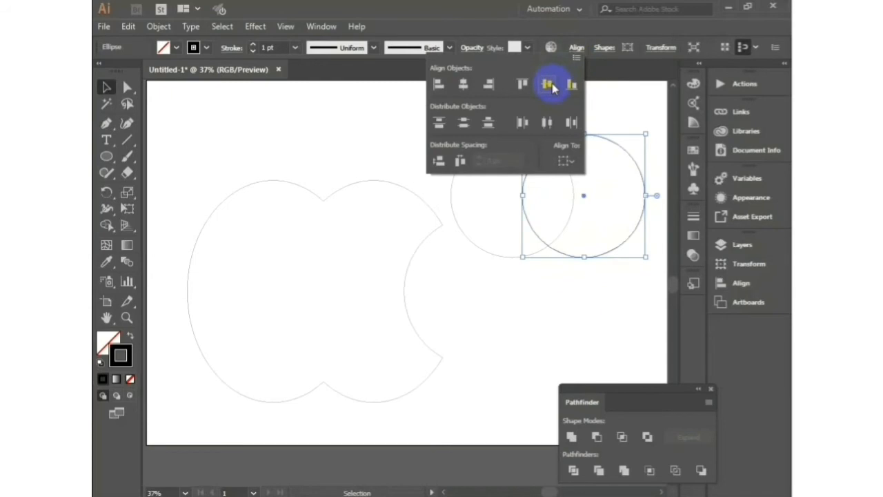
left_click_drag(488, 138, 587, 192)
left_click(576, 48)
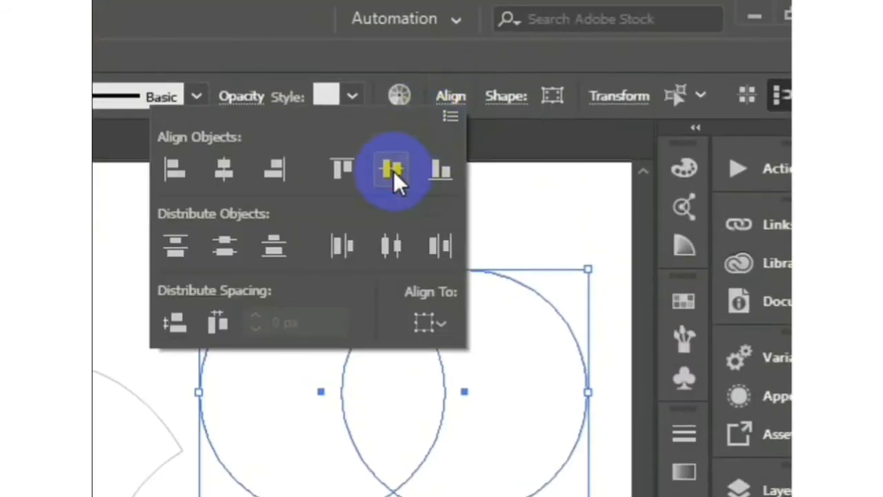
left_click(388, 254)
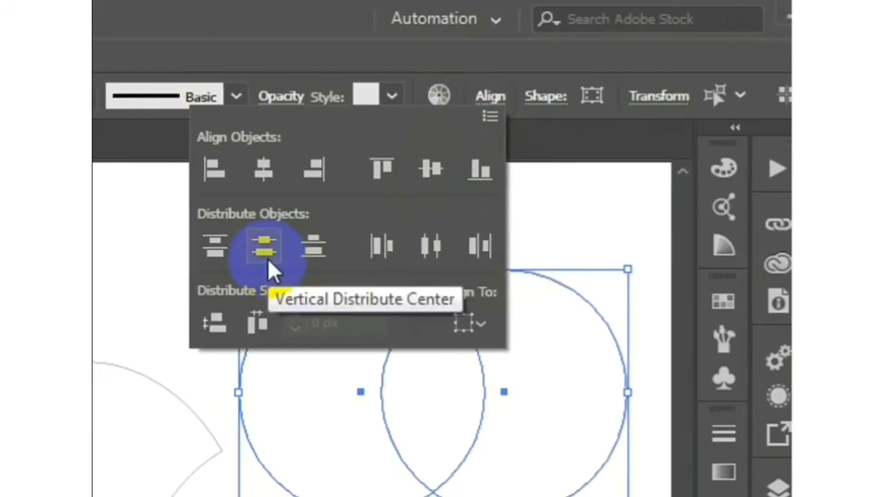
left_click(228, 258)
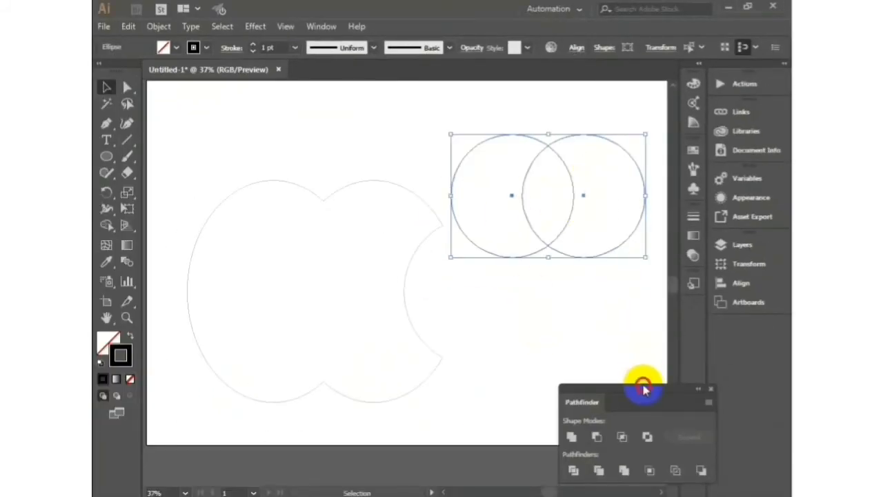
Intersect the two circles with Pathfinder to keep only their overlap as a leaf shape.
left_click_drag(641, 387, 610, 318)
left_click(539, 396)
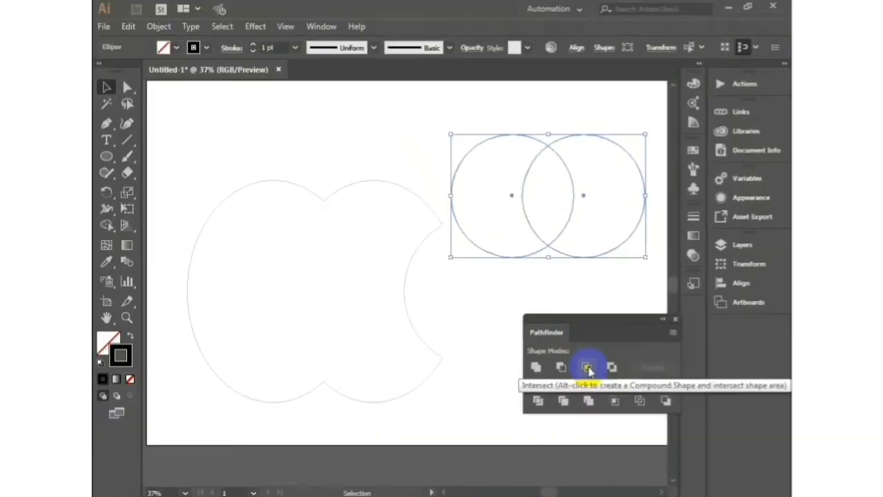
left_click(502, 237)
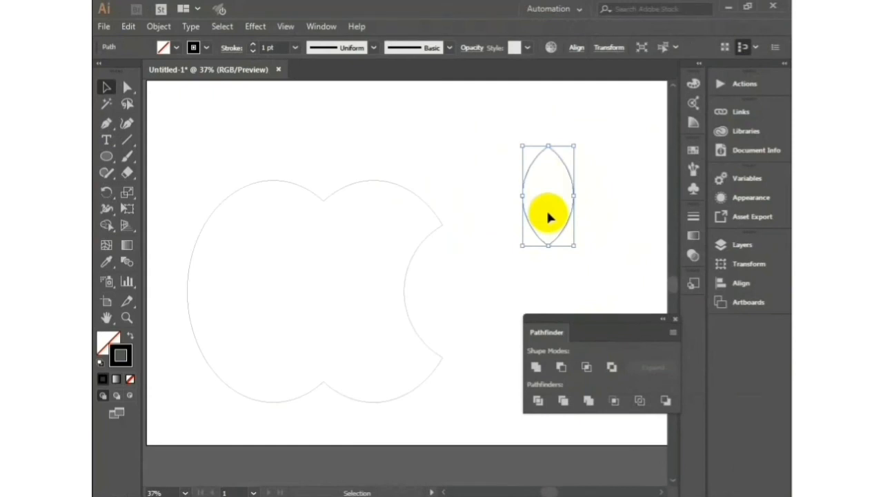
Make the leaf taller and narrower, and reposition it and the apple so the leaf stands upright over the top notch.
left_click_drag(549, 145, 549, 128)
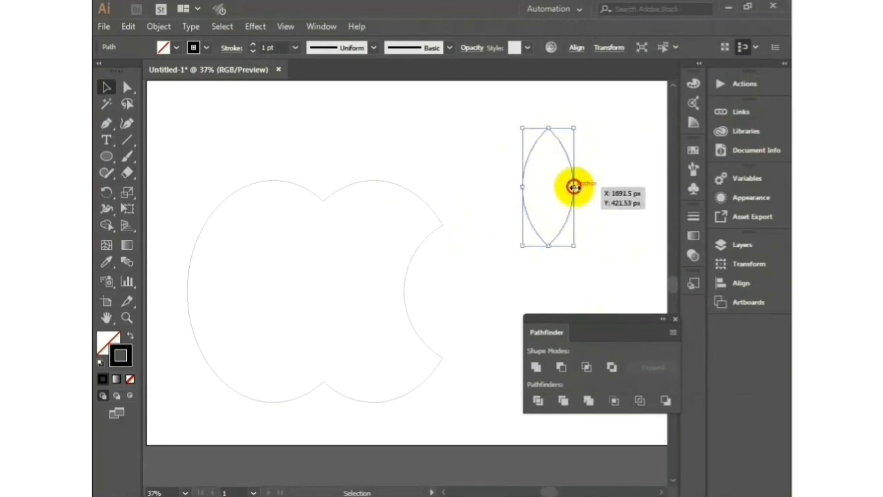
left_click_drag(574, 187, 306, 124)
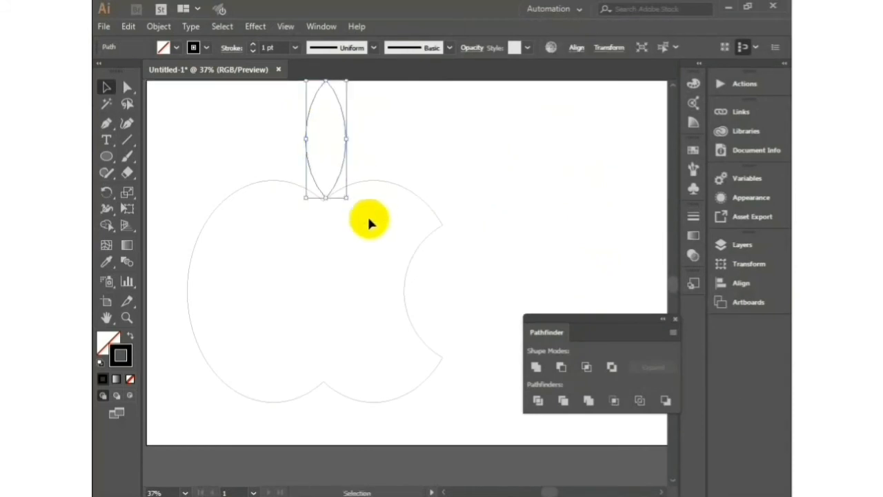
left_click(232, 198)
left_click(268, 191)
left_click_drag(268, 191, 265, 209)
left_click(394, 177)
left_click(351, 144)
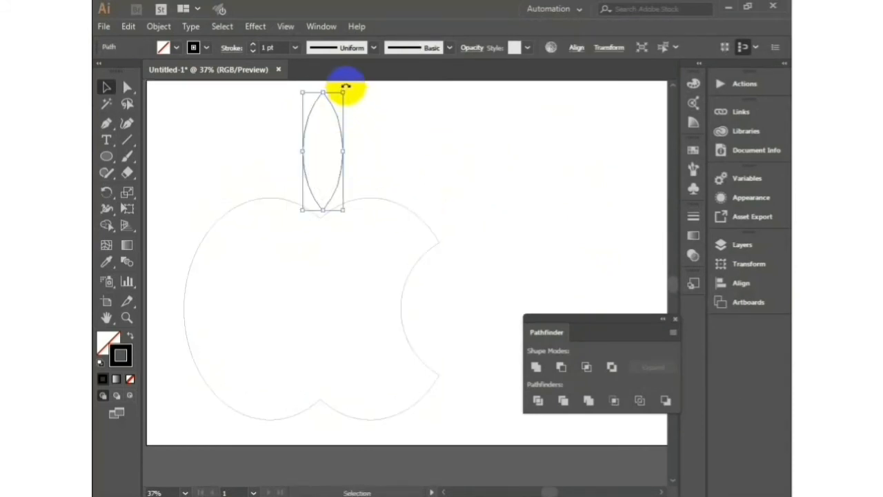
Rotate the leaf clockwise so it leans right, and place its lower tip just above the apple's top notch.
left_click_drag(350, 88, 370, 101)
left_click(369, 142)
mouse_move(350, 138)
left_mouse_down()
mouse_move(366, 142)
mouse_move(370, 134)
left_mouse_up()
left_click(401, 143)
left_click(439, 144)
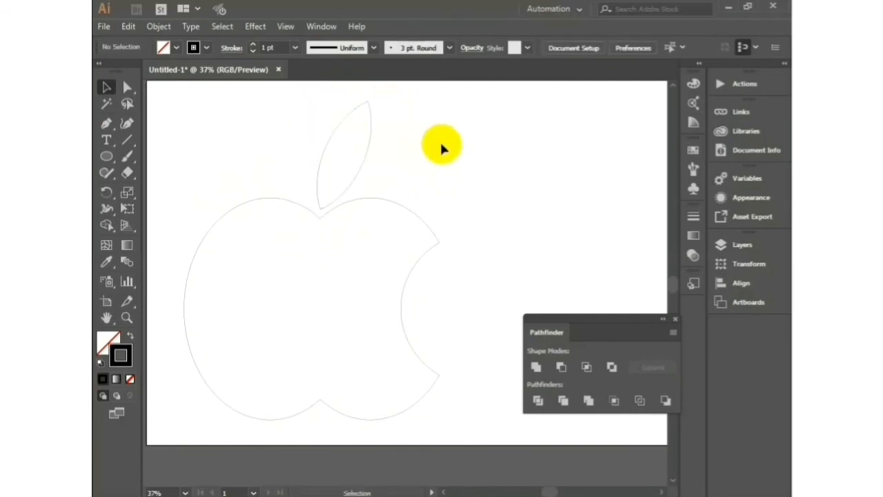
Fill the leaf with a dark gray swatch.
left_click_drag(275, 134, 441, 353)
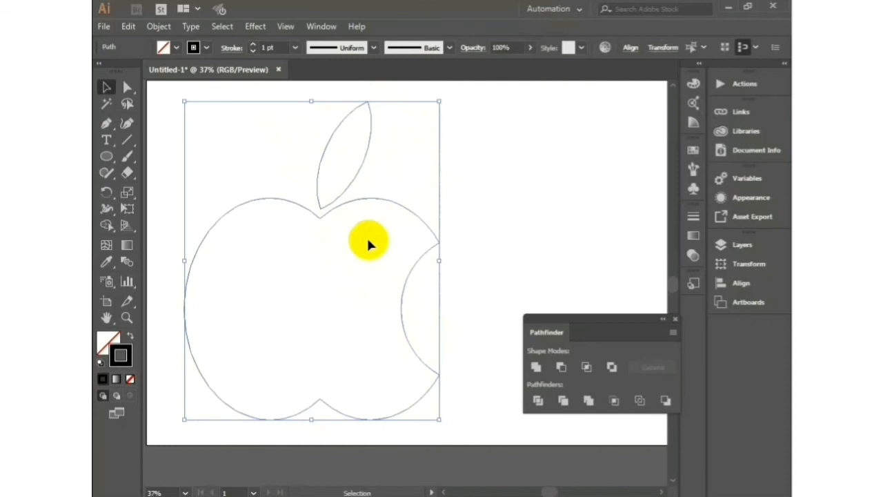
left_click(494, 212)
left_click(331, 143)
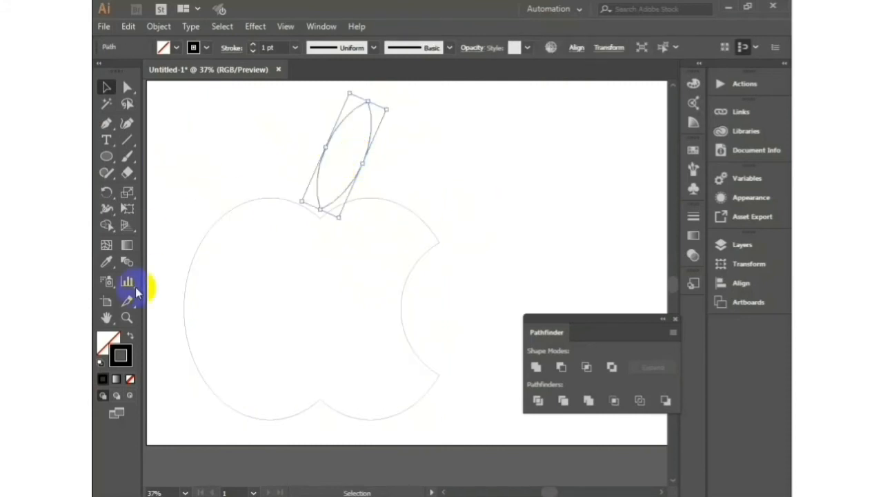
left_click(108, 342)
left_click(163, 48)
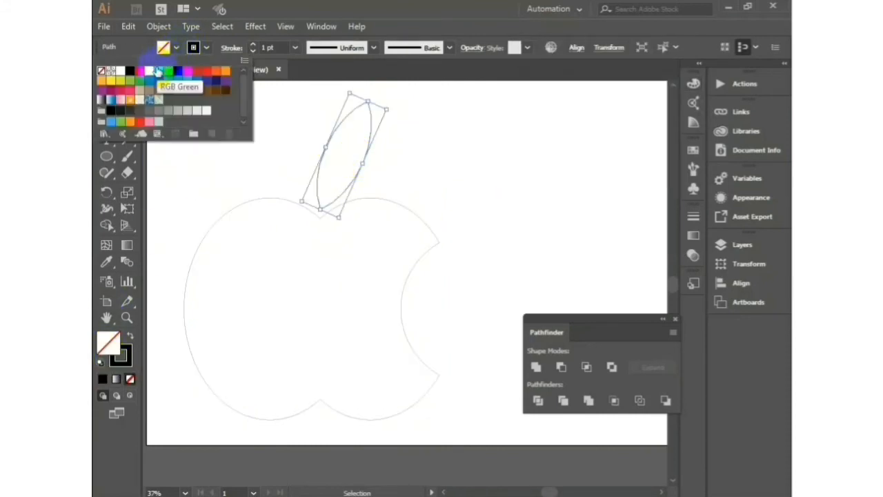
left_click(149, 111)
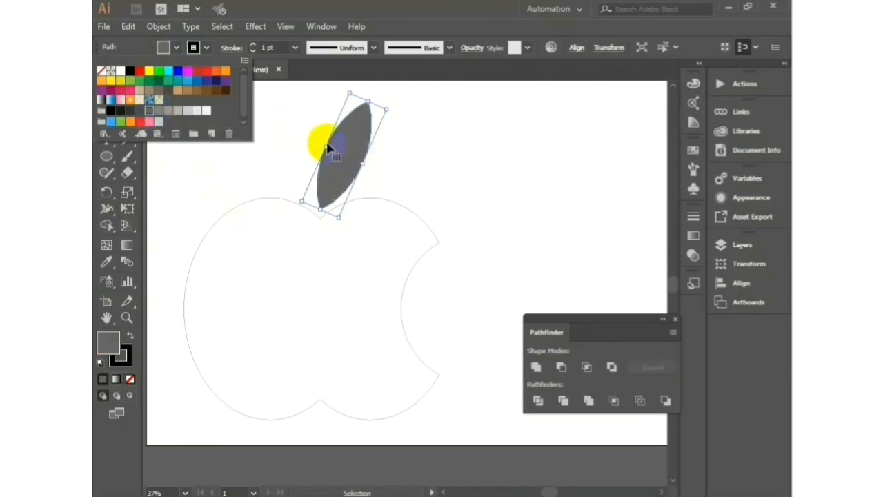
left_click(416, 170)
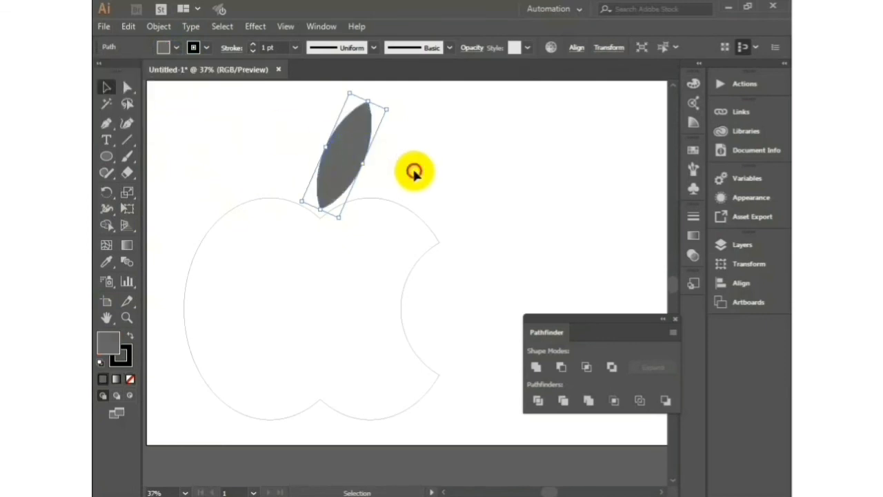
Fill the apple body with the same dark gray swatch as the leaf.
left_click(177, 47)
left_click(151, 114)
left_click(481, 188)
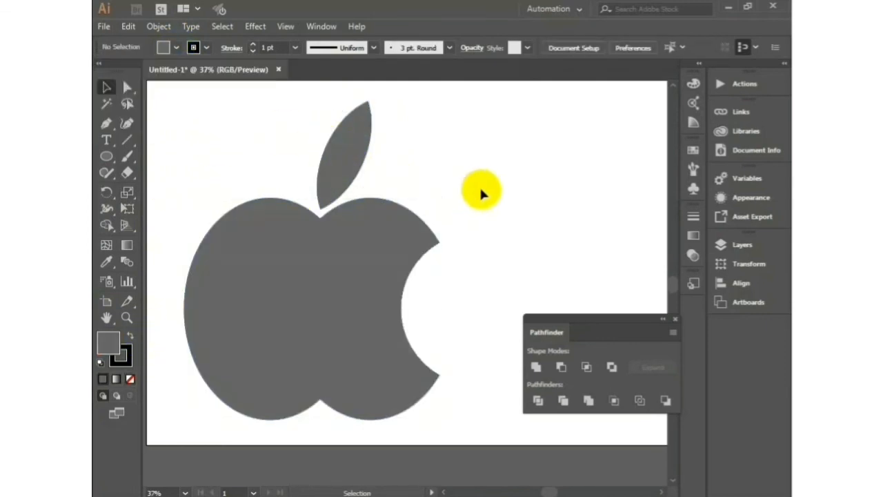
Close the Pathfinder options, group the leaf with the apple body, and move the group right toward the artboard's center.
left_click(675, 319)
left_click(361, 270)
right_click(361, 269)
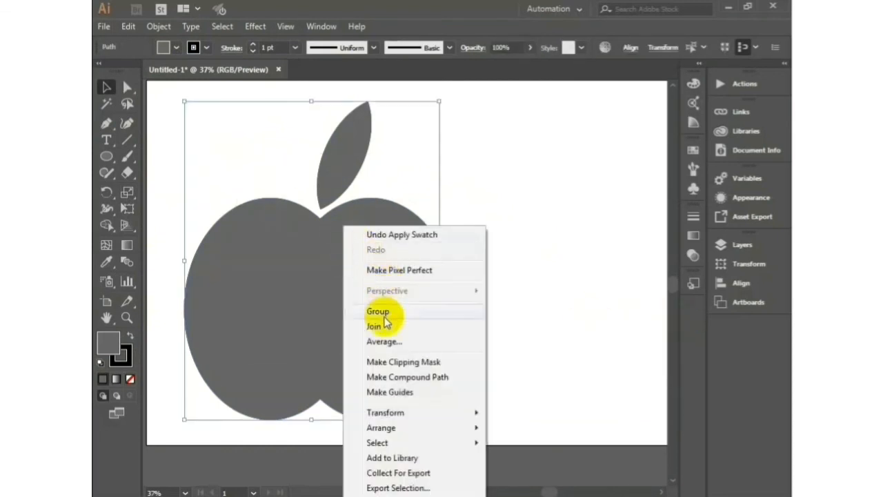
left_click(386, 315)
left_click_drag(361, 268, 453, 262)
left_click(584, 265)
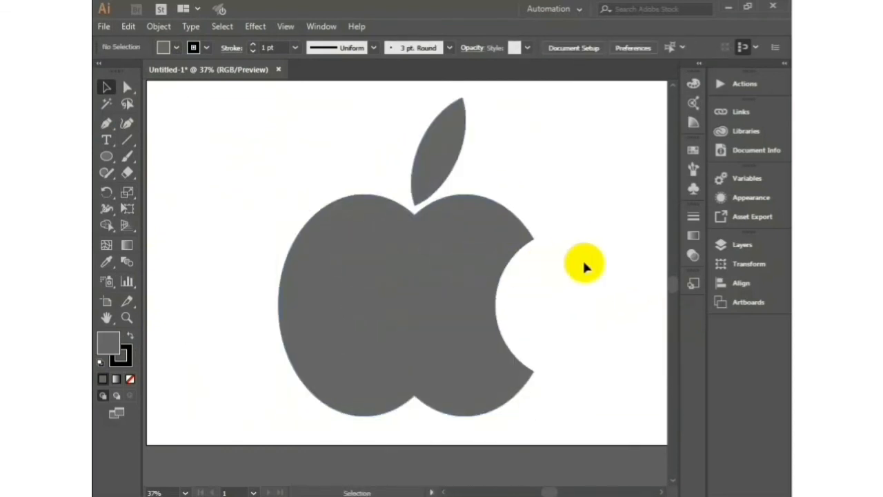
left_click(556, 269, "ctrl")
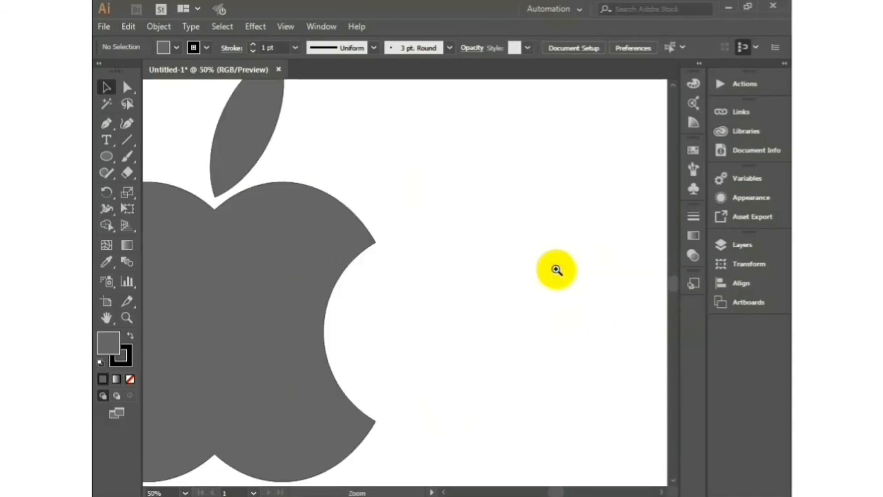
left_click_drag(301, 290, 448, 316)
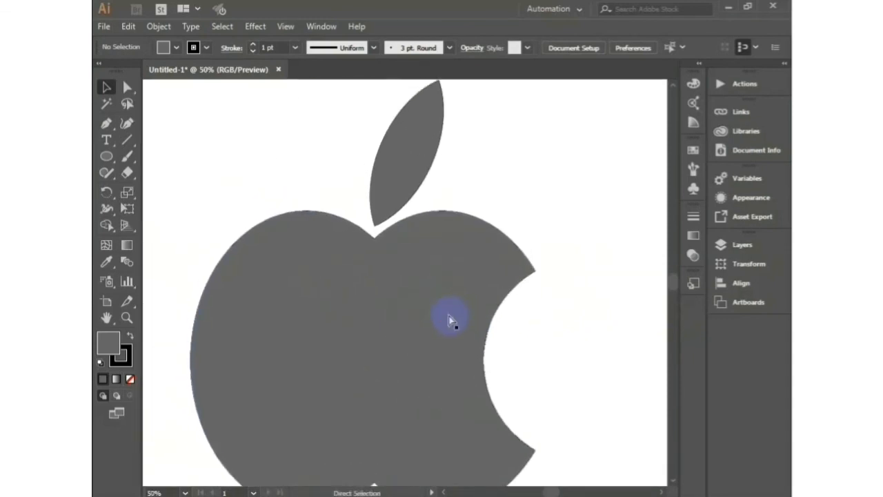
left_click(449, 316, "ctrl+alt")
left_click_drag(389, 292, 413, 297)
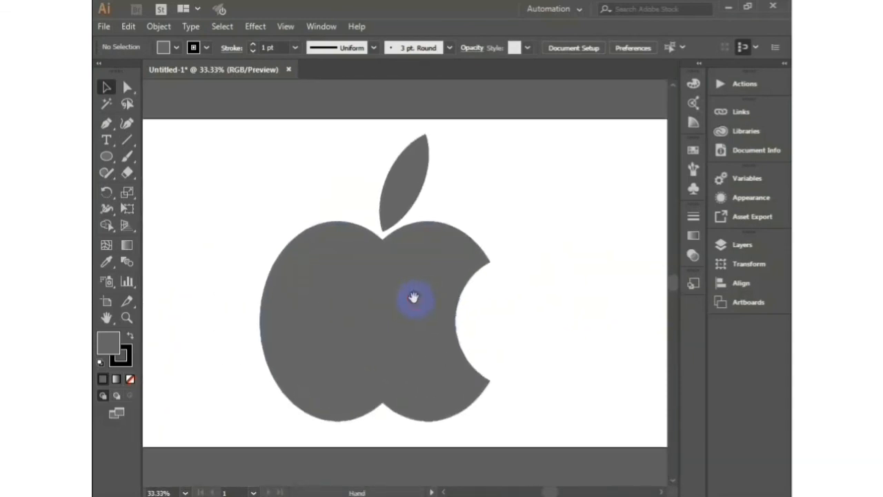